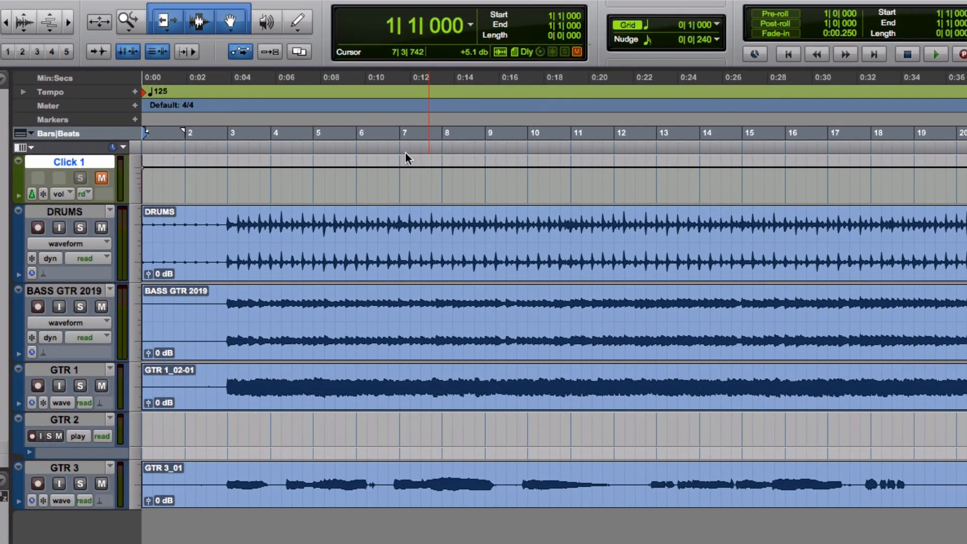
Step: Select the timeline range from bar 5 to bar 9 across all tracks
{"action": "left_click", "coordinate": [313, 132]}
{"action": "left_click_drag", "start_coordinate": [317, 137], "coordinate": [485, 151]}
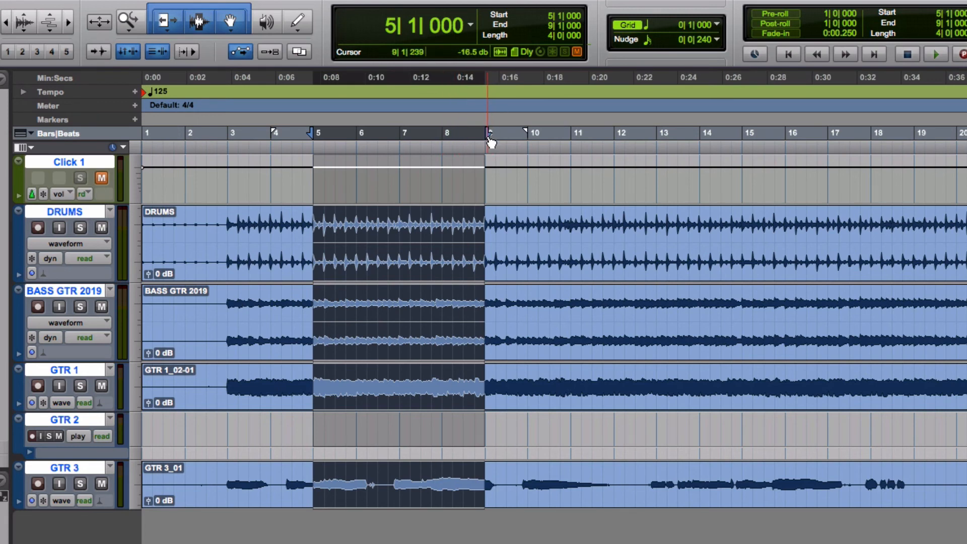
{"action": "mouse_move", "coordinate": [488, 135]}
{"action": "left_mouse_down"}
{"action": "mouse_move", "coordinate": [572, 141]}
{"action": "mouse_move", "coordinate": [486, 146]}
{"action": "left_mouse_up"}
{"action": "mouse_move", "coordinate": [315, 136]}
{"action": "left_mouse_down"}
{"action": "mouse_move", "coordinate": [232, 143]}
{"action": "mouse_move", "coordinate": [313, 145]}
{"action": "left_mouse_up"}
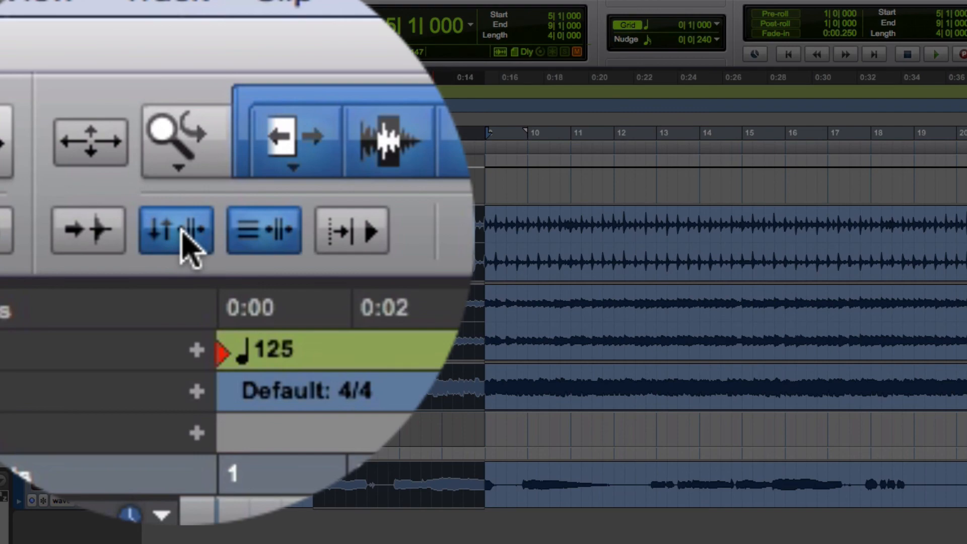
Step: With the timeline and edit selections unlinked, select bar 9 to bar 13 from DRUMS to GTR 3, and relink the selections
{"action": "left_click", "coordinate": [183, 233]}
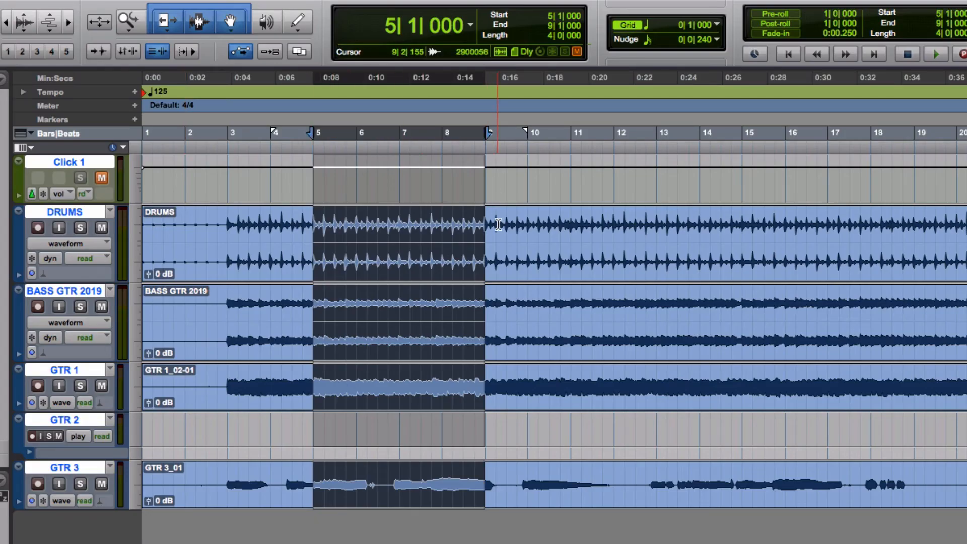
{"action": "left_click_drag", "start_coordinate": [485, 236], "coordinate": [655, 472]}
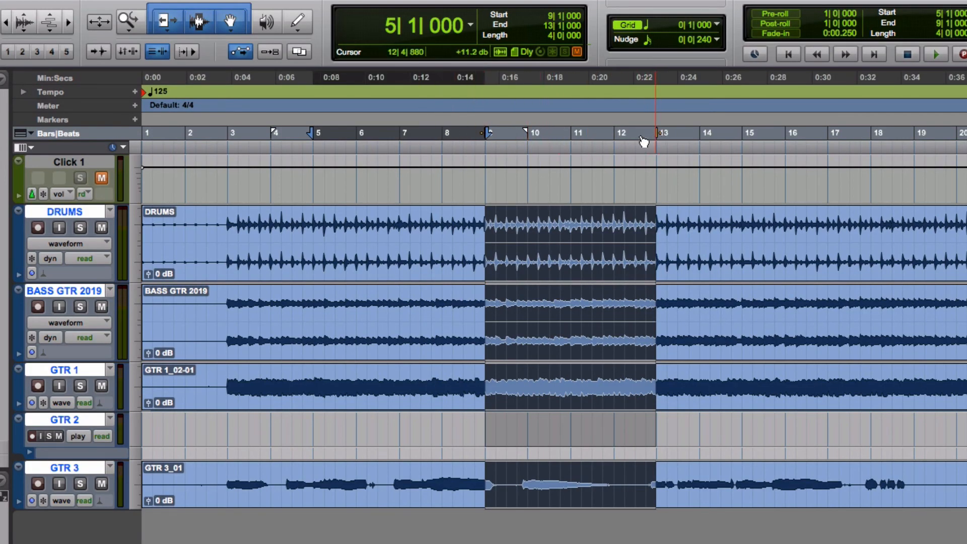
{"action": "left_click", "coordinate": [129, 52]}
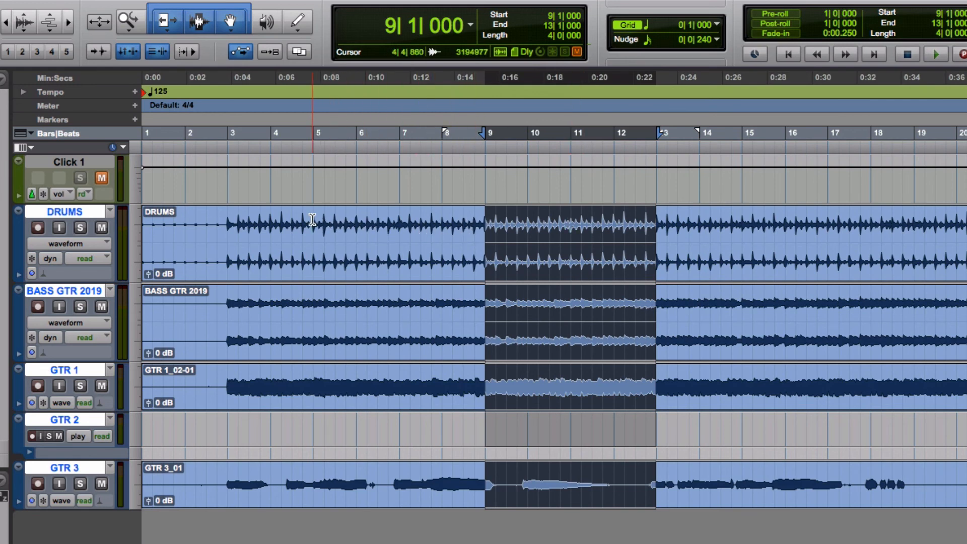
Step: Select bar 5 to bar 9 on the DRUMS track and add the same range on GTR 1 and GTR 3
{"action": "left_click_drag", "start_coordinate": [313, 222], "coordinate": [485, 224]}
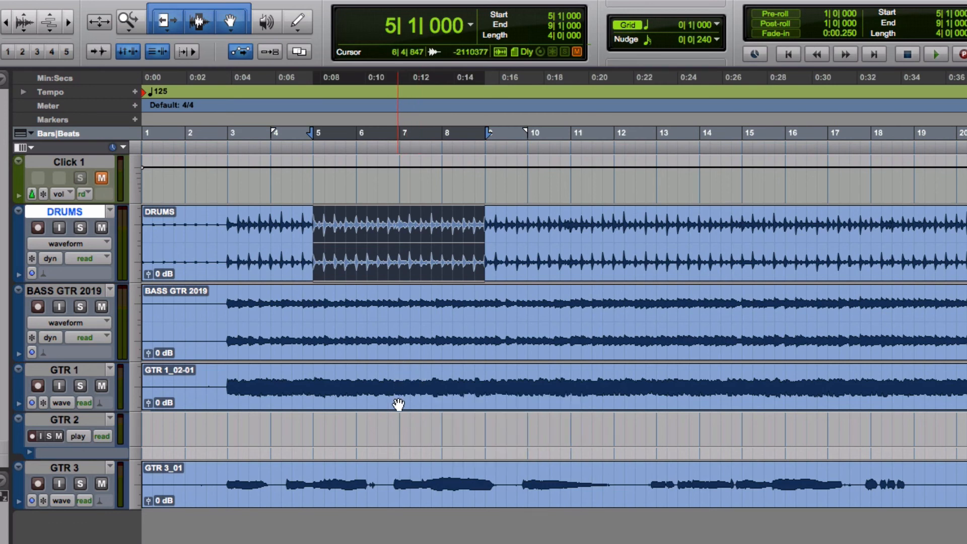
{"action": "left_click", "coordinate": [398, 370], "text": "shift"}
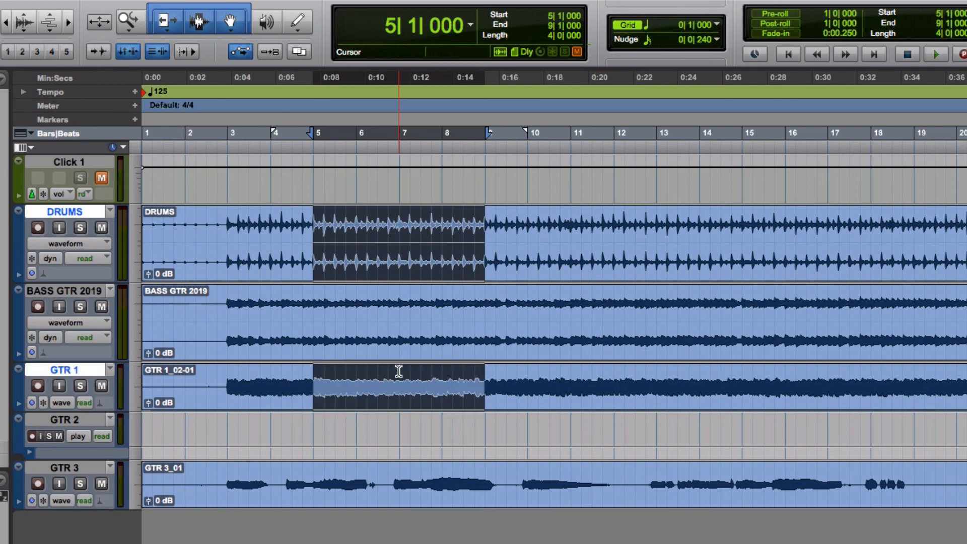
{"action": "left_click", "coordinate": [406, 475], "text": "shift"}
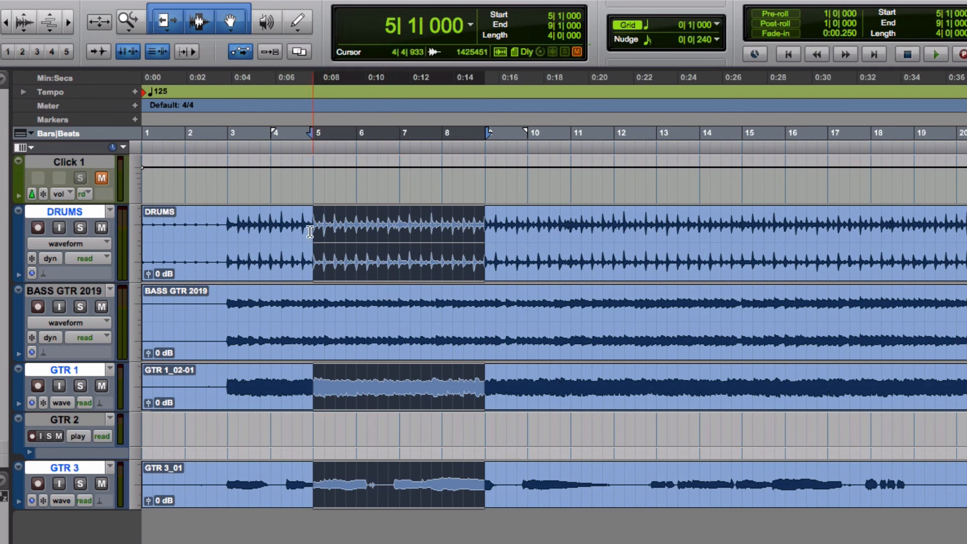
Step: Replace a selection spanning DRUMS to GTR 3 with a timeline selection from bar 5 to bar 9 on every track, including Click 1
{"action": "left_click_drag", "start_coordinate": [309, 231], "coordinate": [536, 502]}
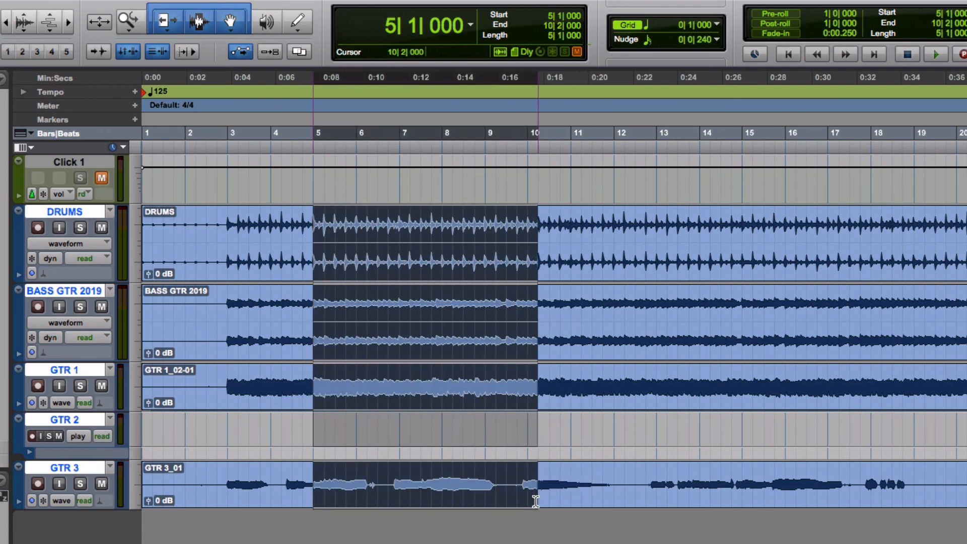
{"action": "left_click", "coordinate": [333, 133]}
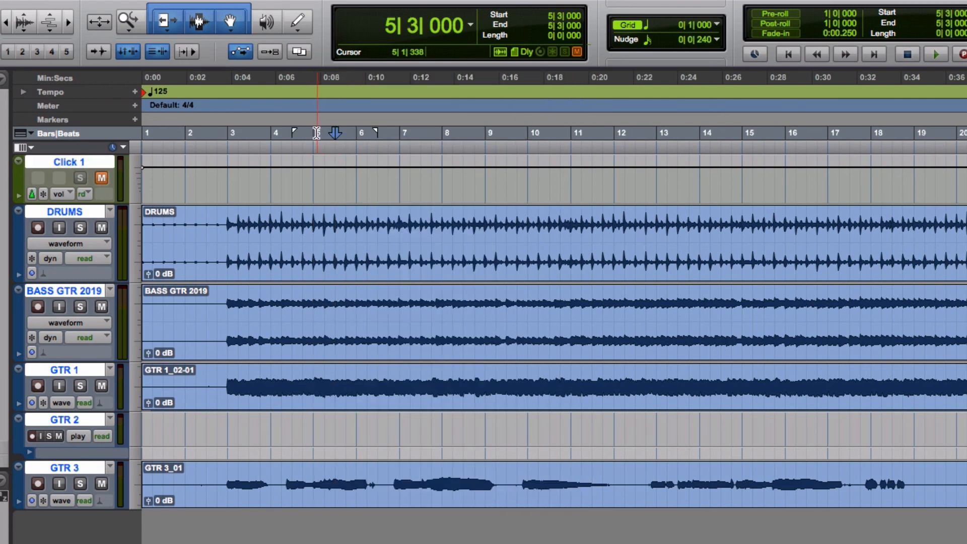
{"action": "left_click_drag", "start_coordinate": [317, 132], "coordinate": [487, 136]}
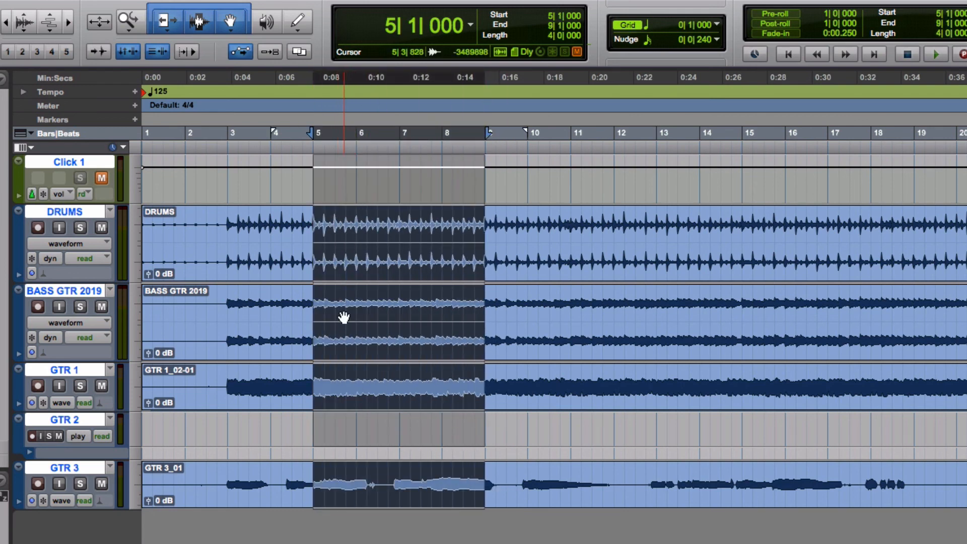
Step: Remove the BASS GTR 2019, GTR 1 and GTR 2 tracks from the selection
{"action": "left_click", "coordinate": [60, 294], "text": "super"}
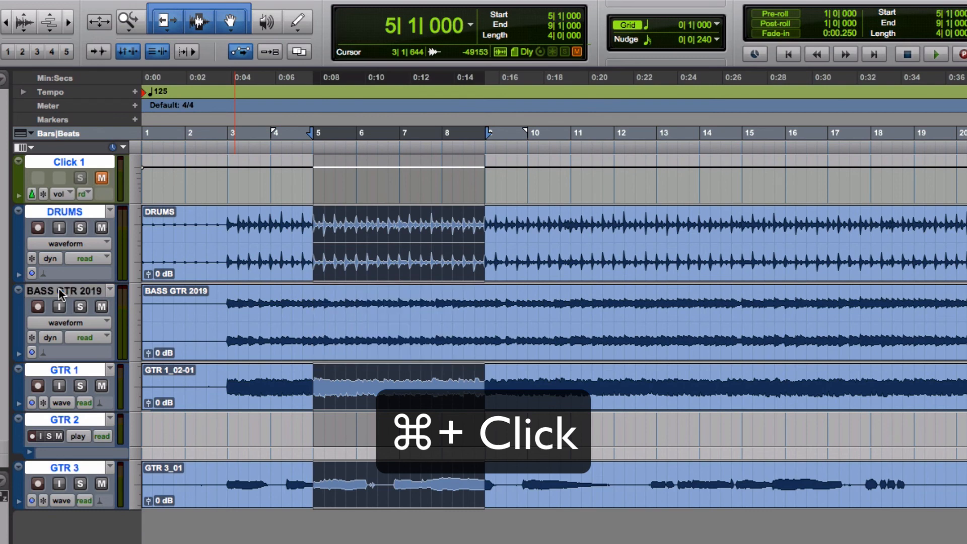
{"action": "left_click", "coordinate": [70, 373], "text": "super"}
{"action": "left_click", "coordinate": [77, 422], "text": "super"}
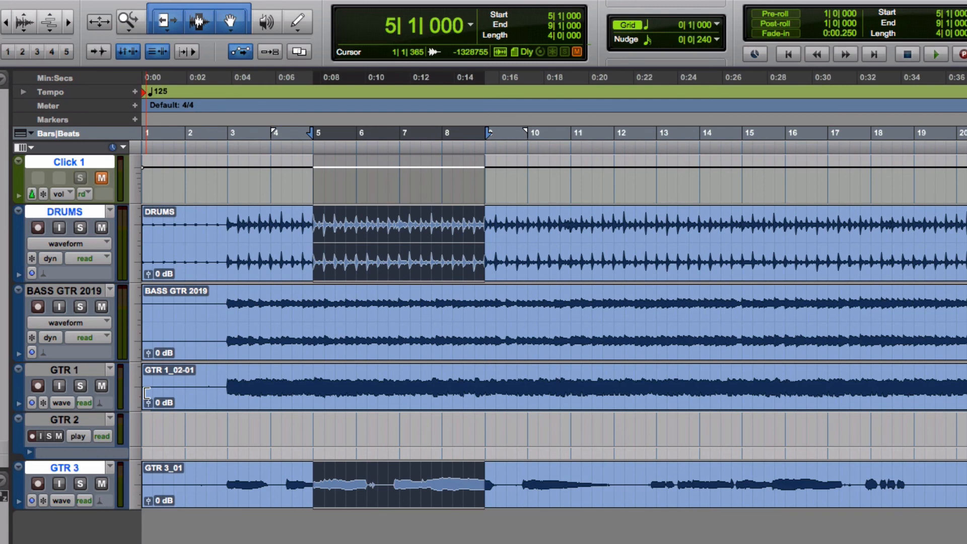
Step: Place the edit cursor on GTR 1 at 2|4|000 and step it forward and back through the track's clip boundaries
{"action": "left_click", "coordinate": [218, 378]}
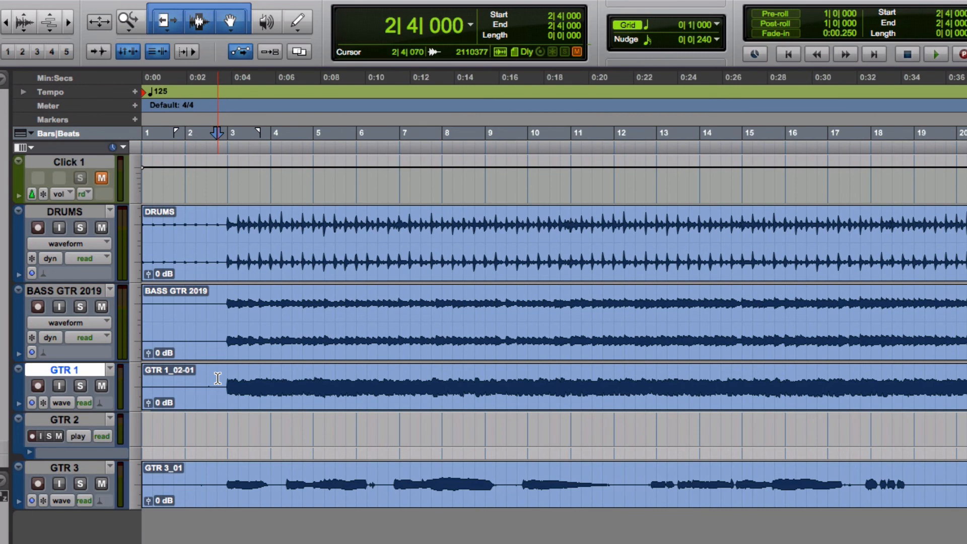
{"action": "key", "text": "Tab"}
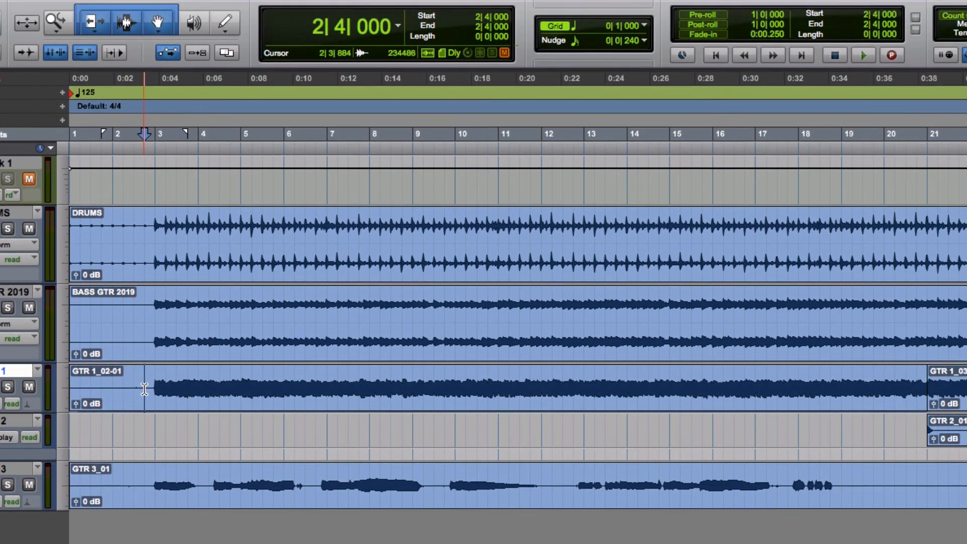
{"action": "key", "text": "Tab"}
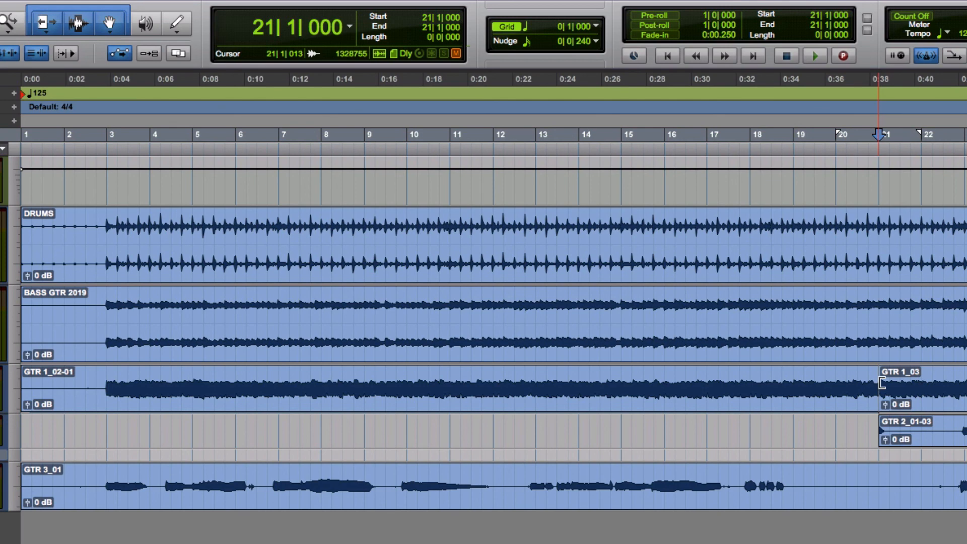
{"action": "key", "text": "Tab"}
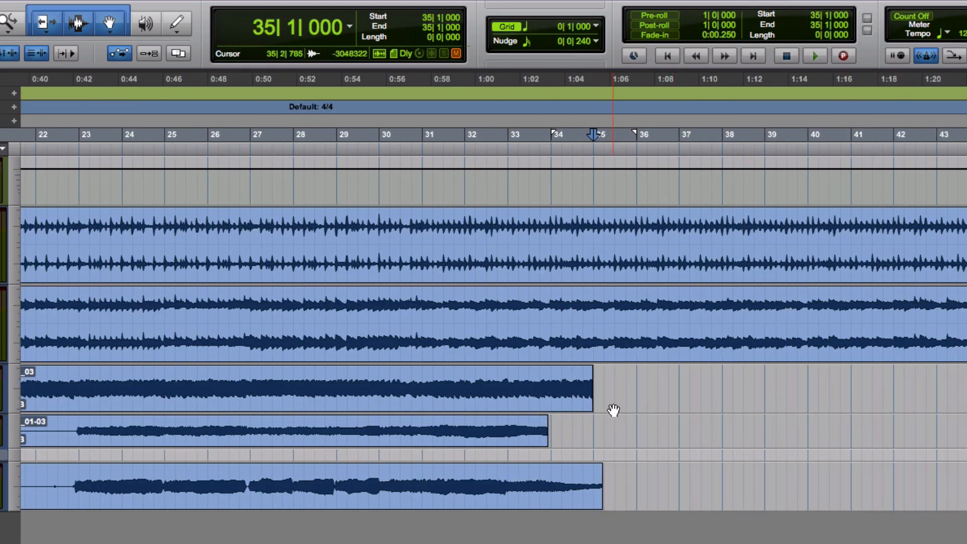
{"action": "key", "text": "alt+Tab"}
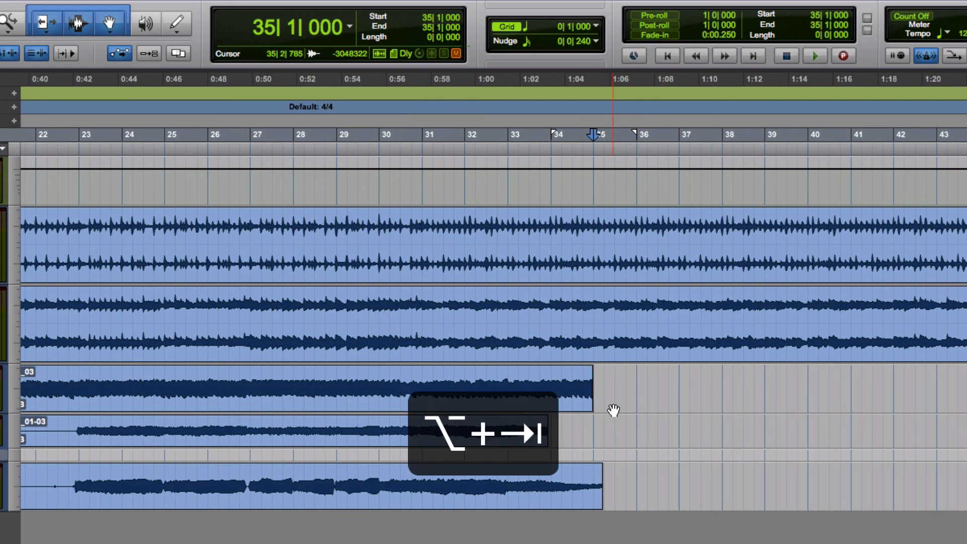
{"action": "key", "text": "alt+Tab"}
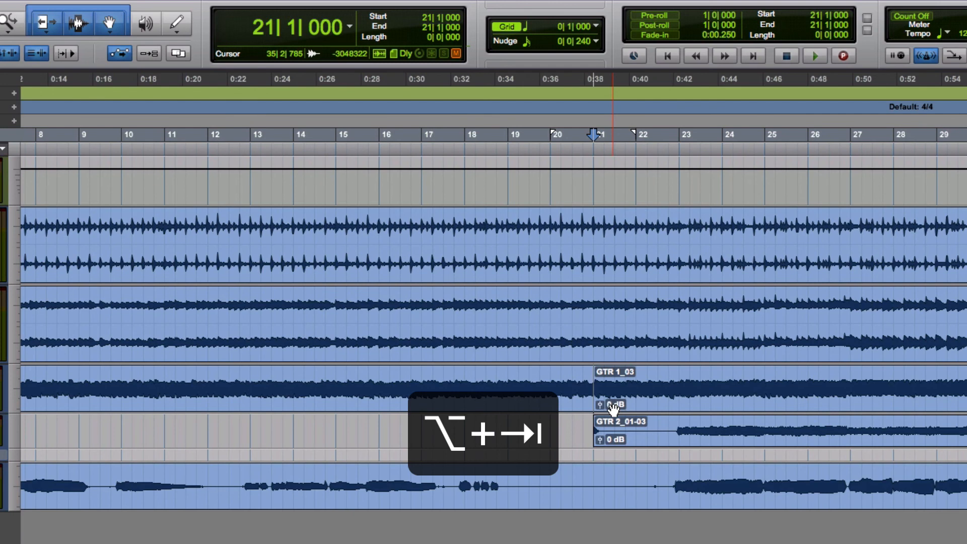
Step: Return to the session start, step through the GTR 1 clip boundaries to bar 35, and go back to the start
{"action": "key", "text": "Return"}
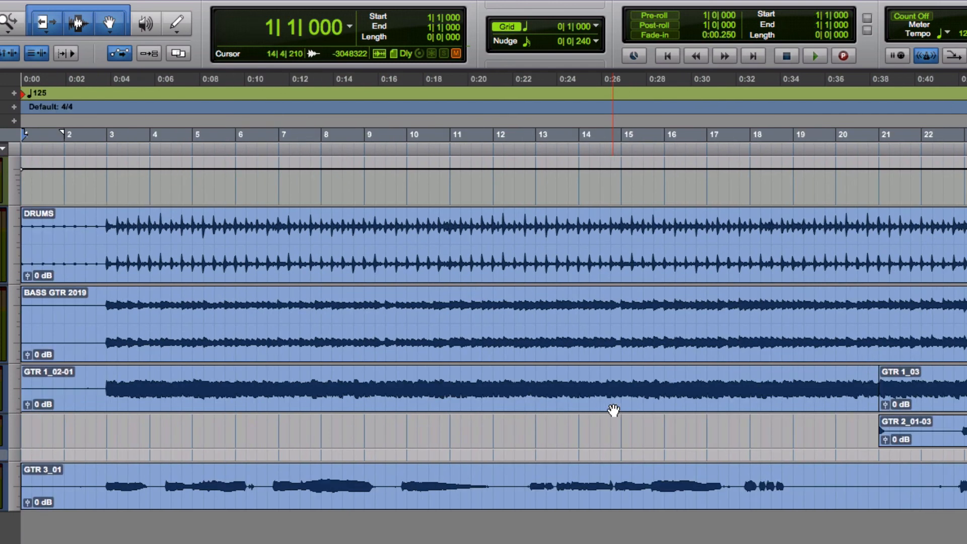
{"action": "key", "text": "Tab"}
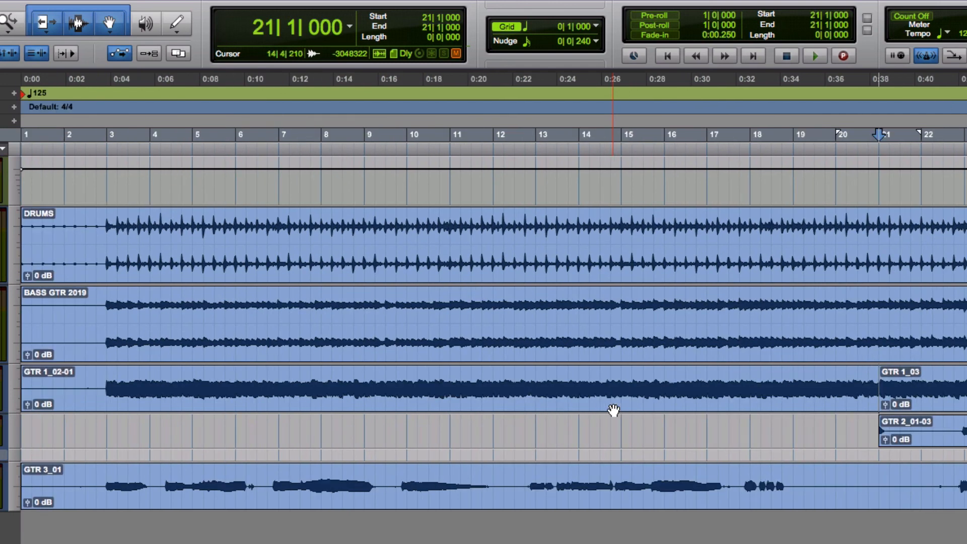
{"action": "key", "text": "Tab"}
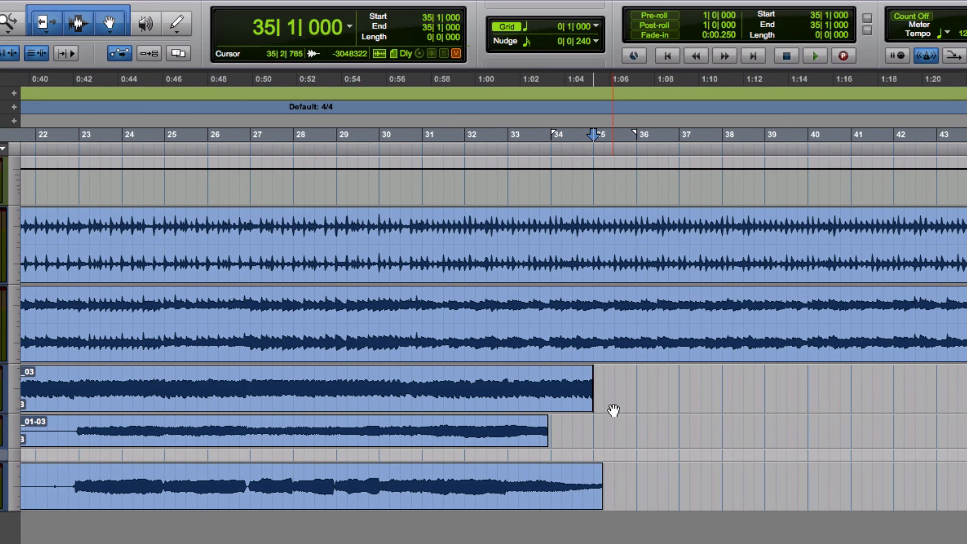
{"action": "key", "text": "alt+Tab"}
{"action": "key", "text": "Return"}
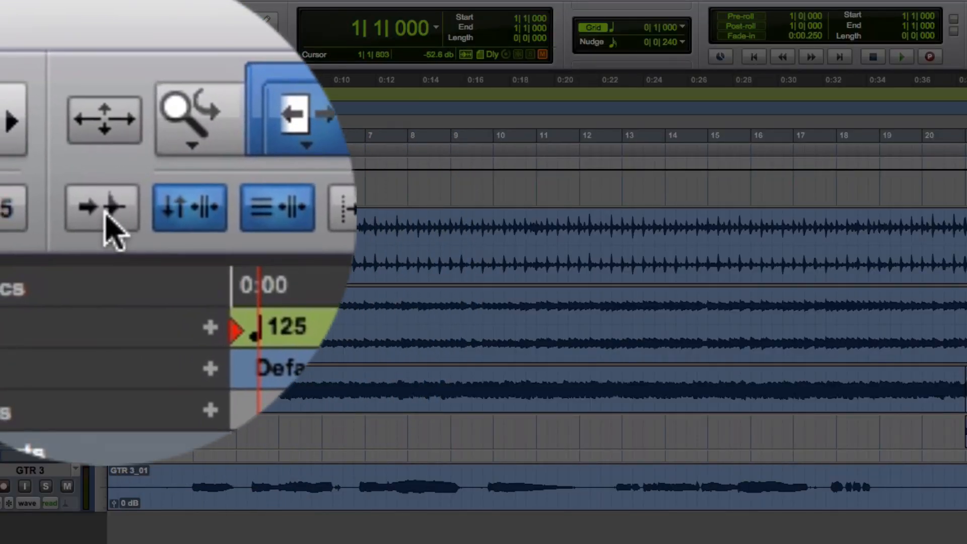
Step: Enable Tab to Transient and place the edit cursor on the DRUMS track at 1|3|000 in a closer view
{"action": "left_click", "coordinate": [64, 54]}
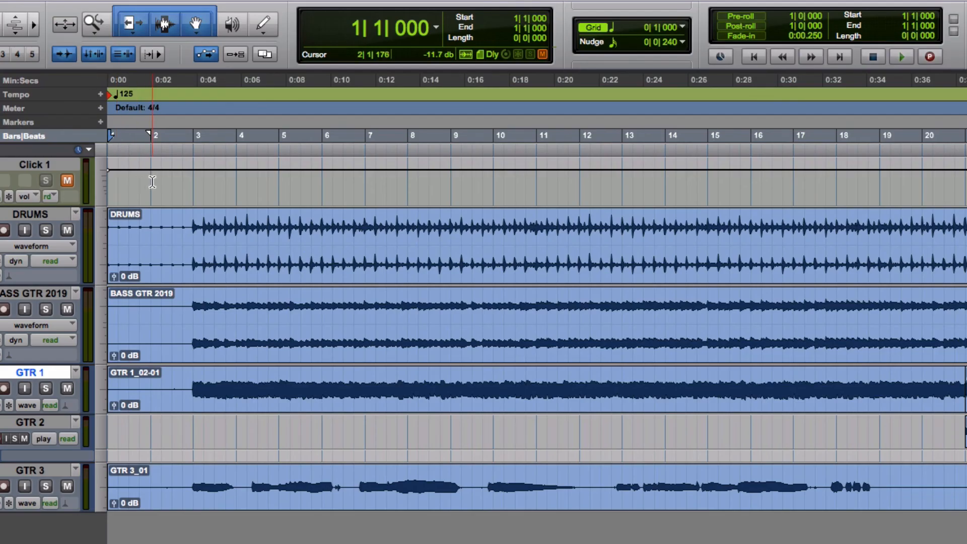
{"action": "key", "text": "t"}
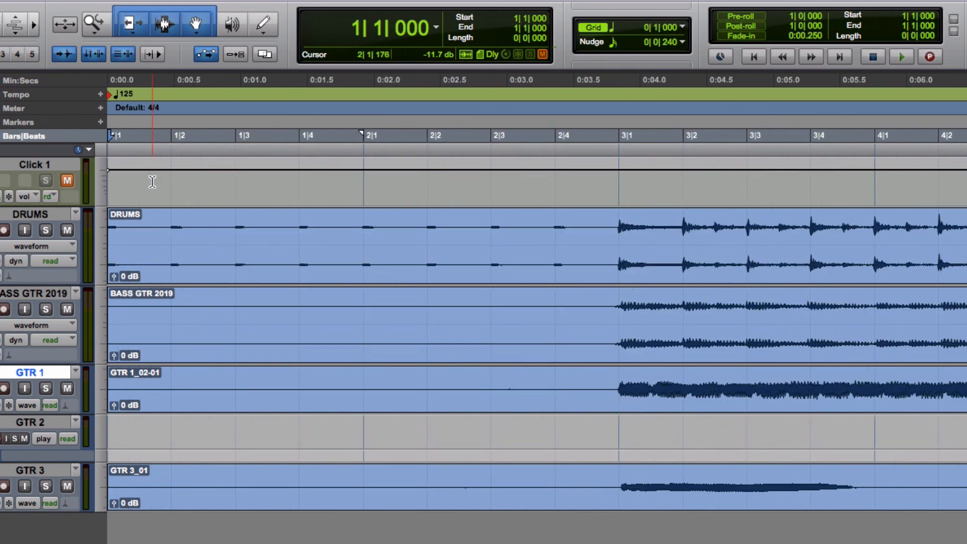
{"action": "left_click", "coordinate": [235, 219]}
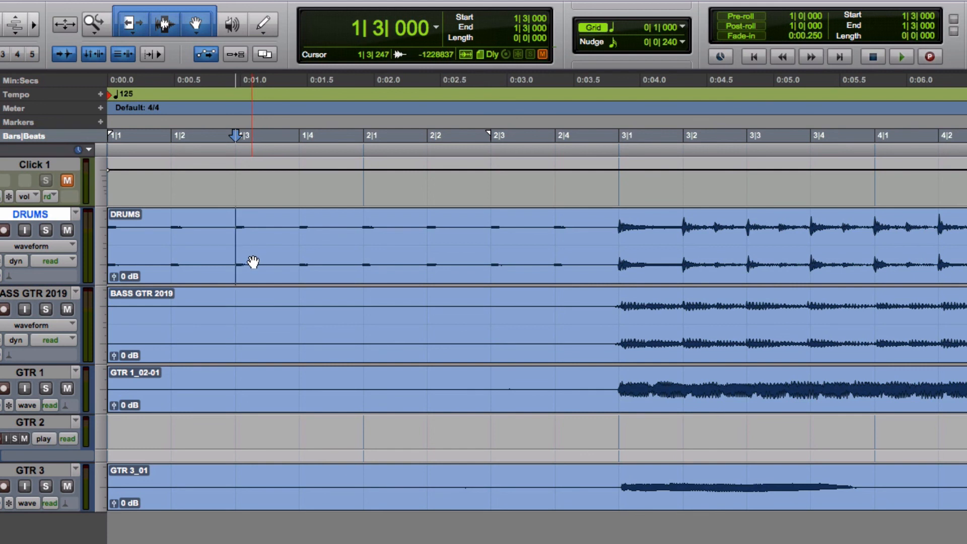
Step: Step the edit cursor forward through the DRUMS transients to the hit at 3|2|955
{"action": "key", "text": "Tab"}
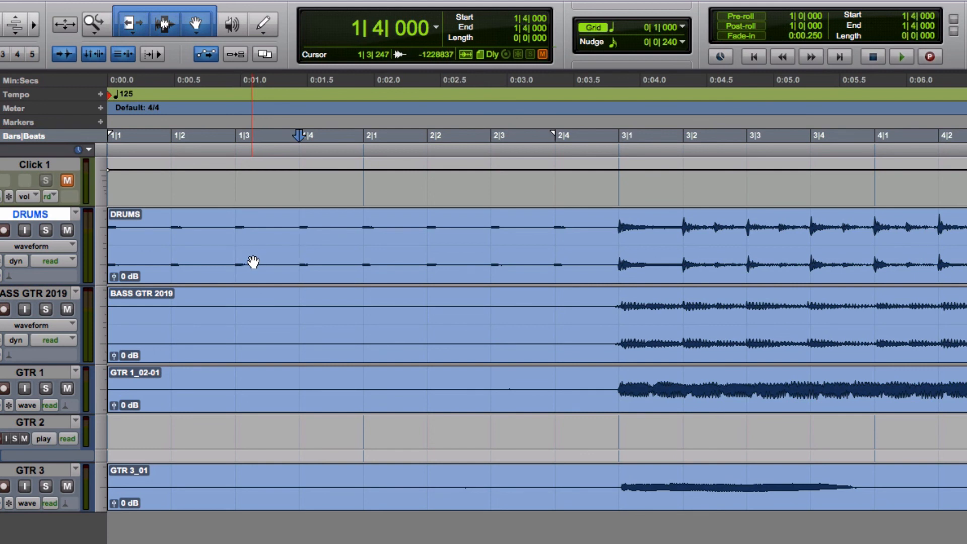
{"action": "key", "text": "Tab"}
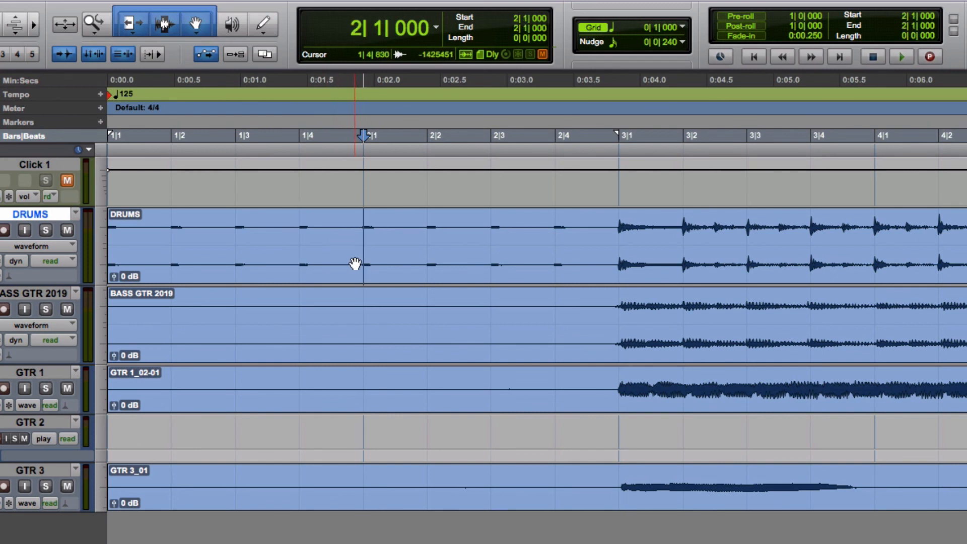
{"action": "key", "text": "Tab"}
{"action": "key", "text": "Tab"}
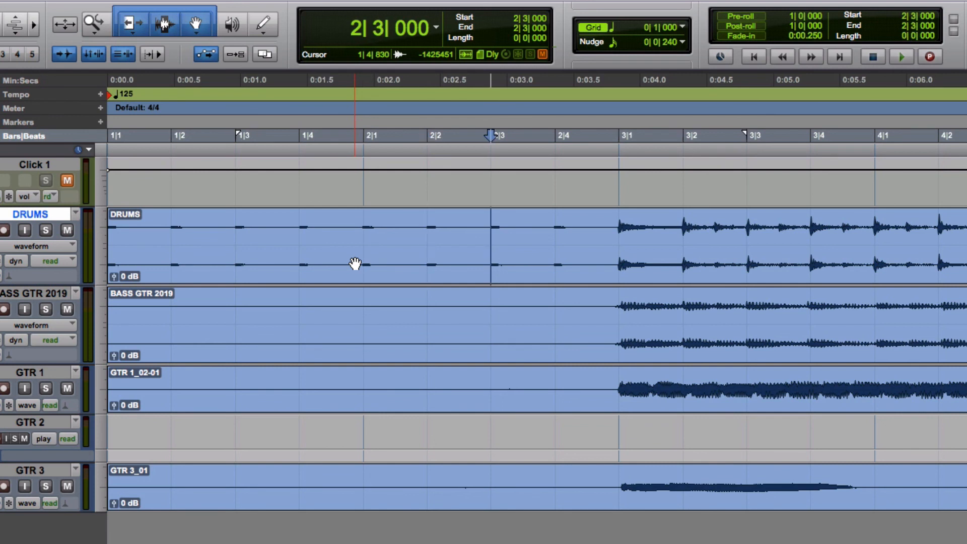
{"action": "key", "text": "Tab"}
{"action": "key", "text": "Tab"}
{"action": "key", "text": "Tab"}
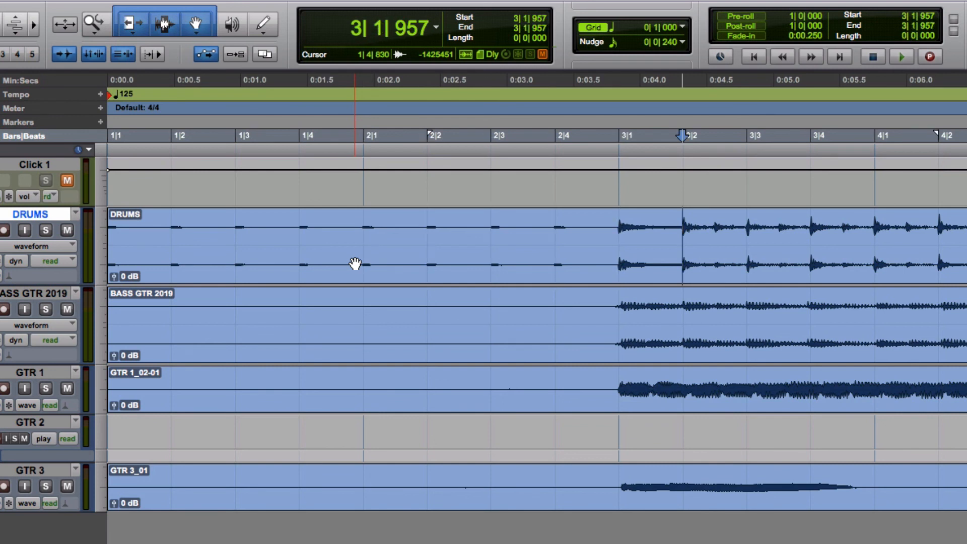
{"action": "key", "text": "Tab"}
{"action": "key", "text": "Tab"}
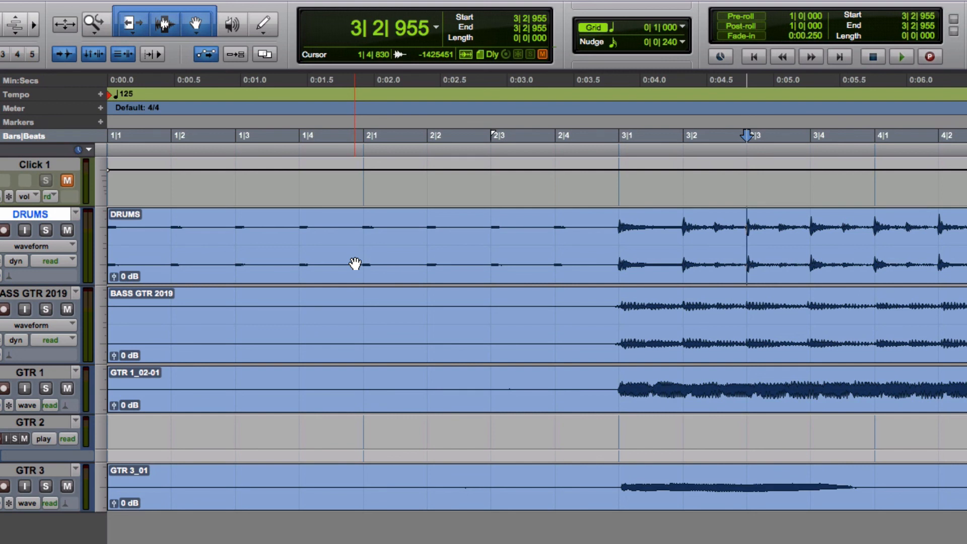
Step: Step the edit cursor backward through the DRUMS transients to 2|2|000
{"action": "key", "text": "alt+Tab"}
{"action": "key", "text": "alt+Tab"}
{"action": "key", "text": "alt+Tab"}
{"action": "key", "text": "alt+Tab"}
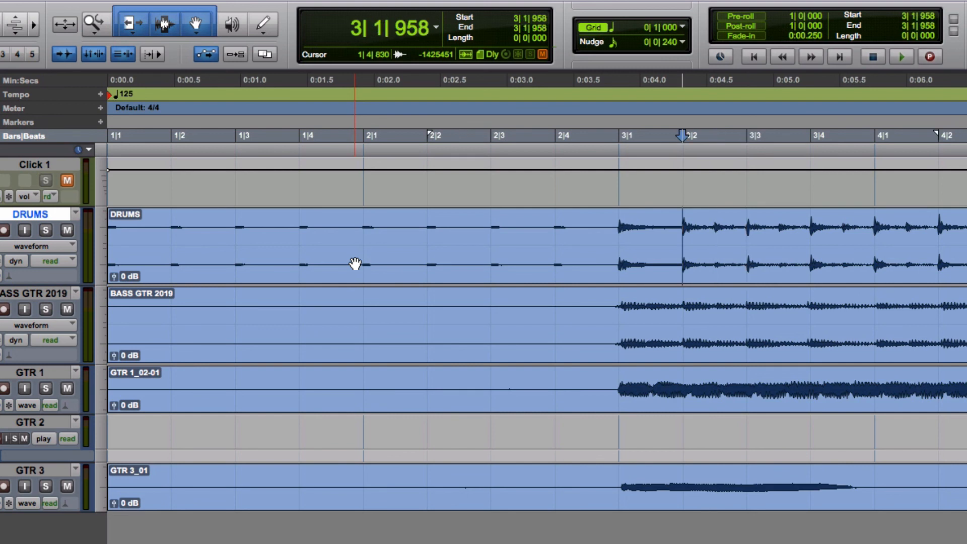
{"action": "key", "text": "alt+Tab"}
{"action": "key", "text": "alt+Tab"}
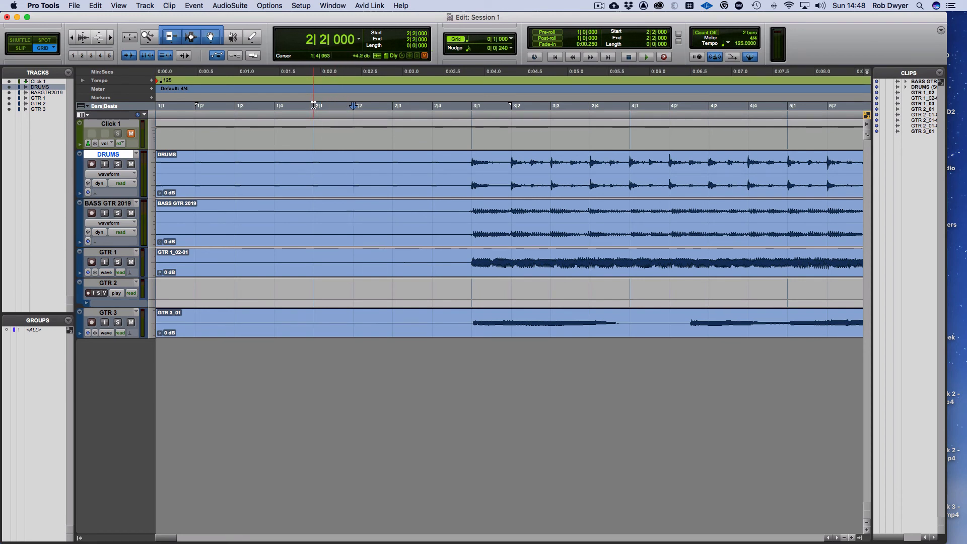
Step: Select 2|1 to 3|1 in the timeline, and make a separate unlinked edit selection from 3|1 to 4|1 on the DRUMS track
{"action": "left_click_drag", "start_coordinate": [314, 106], "coordinate": [471, 106]}
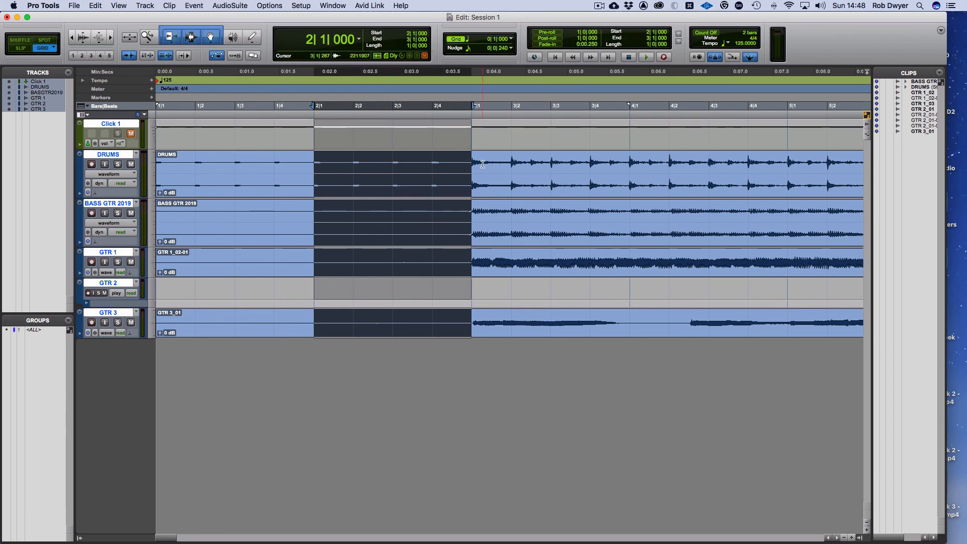
{"action": "left_click_drag", "start_coordinate": [470, 164], "coordinate": [622, 181]}
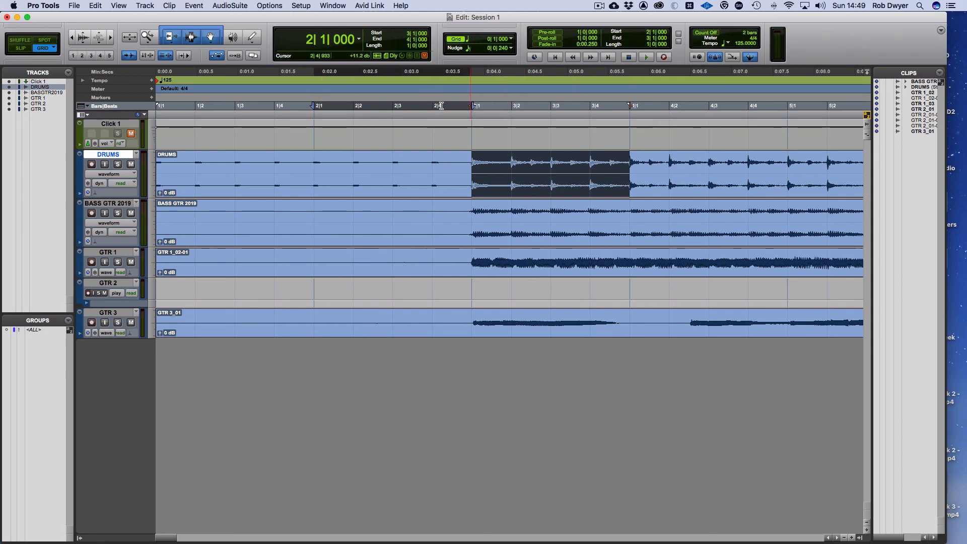
Step: Relink the timeline and edit selections at 3|1 to 4|1, and extend the edit selection to the GTR 1 and GTR 3 tracks
{"action": "left_click", "coordinate": [147, 58]}
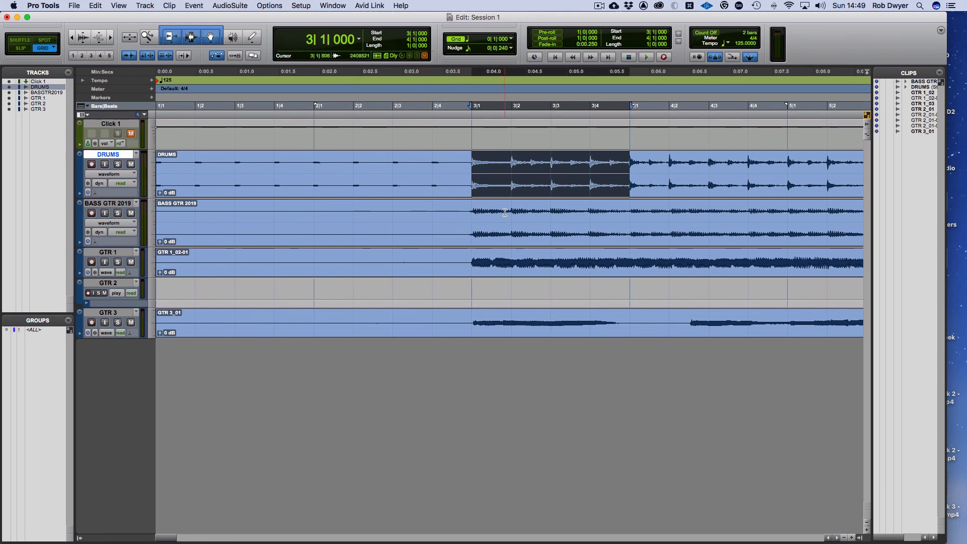
{"action": "left_click", "coordinate": [513, 254], "text": "shift"}
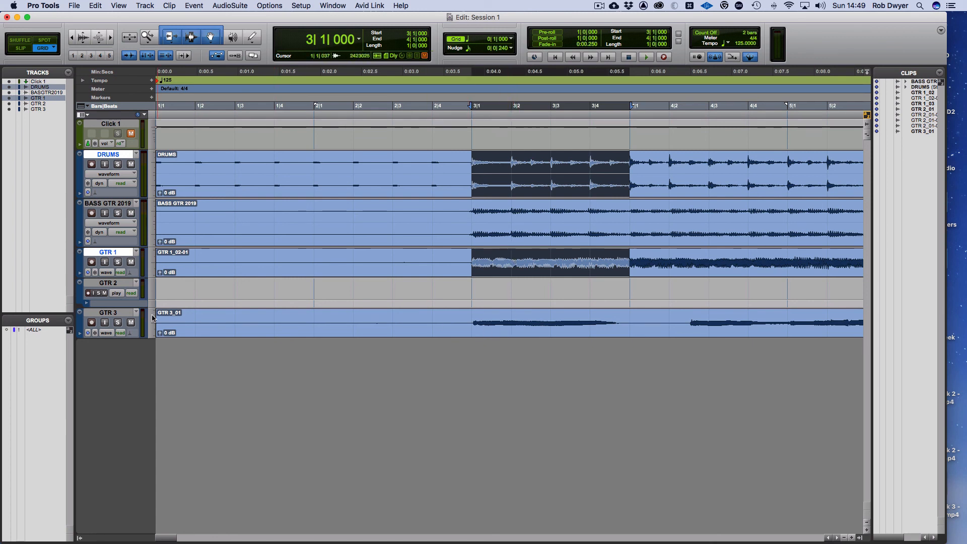
{"action": "left_click", "coordinate": [115, 316], "text": "super"}
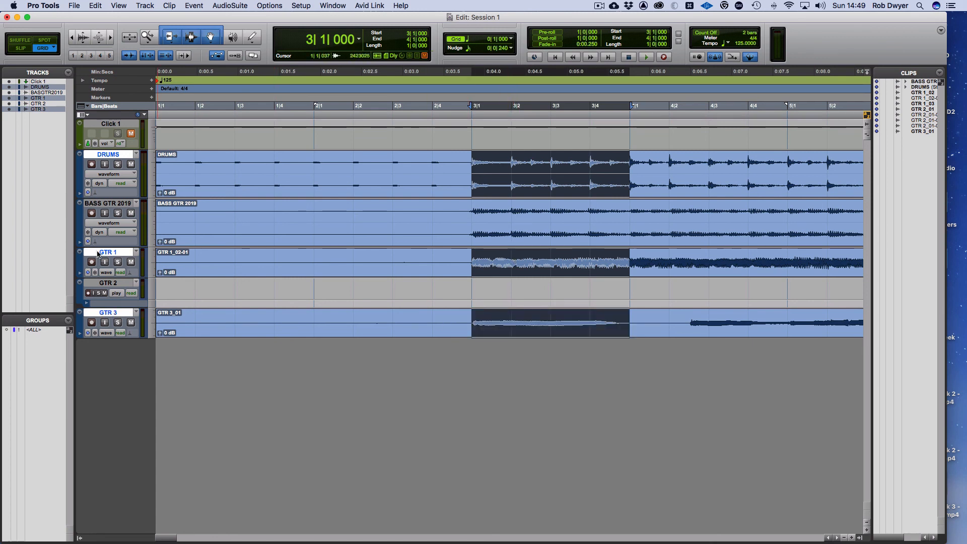
Step: Replace GTR 1 with BASS GTR 2019 in the edit selection, and toggle DRUMS and BASS GTR 2019 out of it and back in
{"action": "left_click", "coordinate": [98, 253], "text": "super"}
{"action": "left_click", "coordinate": [114, 203], "text": "super"}
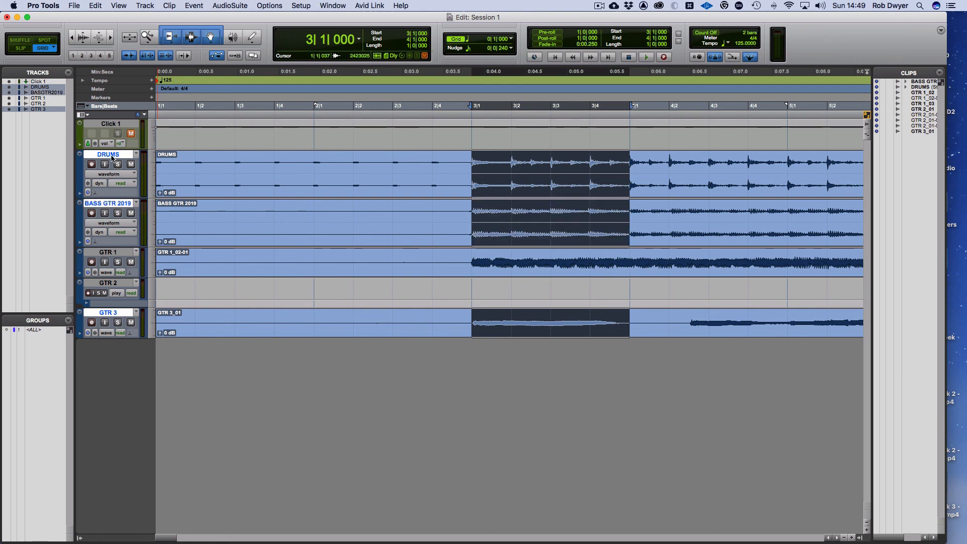
{"action": "left_click", "coordinate": [112, 155], "text": "super"}
{"action": "left_click", "coordinate": [109, 204], "text": "super"}
{"action": "left_click", "coordinate": [109, 204], "text": "super"}
{"action": "left_click", "coordinate": [111, 155], "text": "super"}
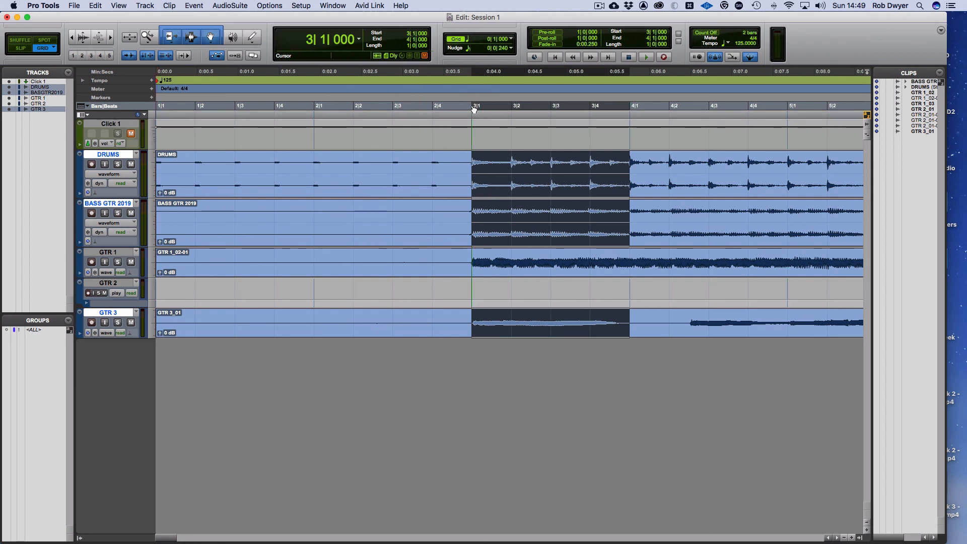
{"action": "mouse_move", "coordinate": [473, 108]}
{"action": "left_mouse_down"}
{"action": "mouse_move", "coordinate": [323, 119]}
{"action": "mouse_move", "coordinate": [472, 116]}
{"action": "left_mouse_up"}
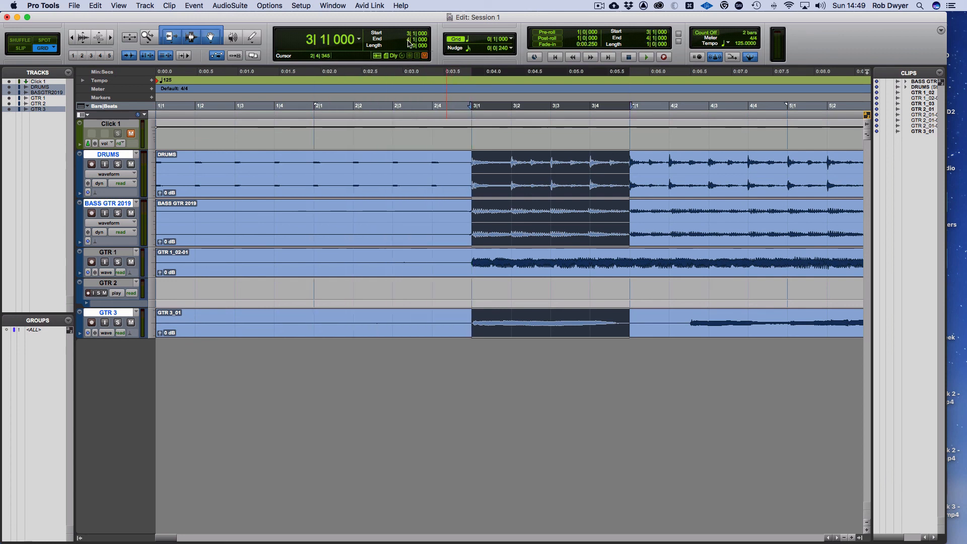